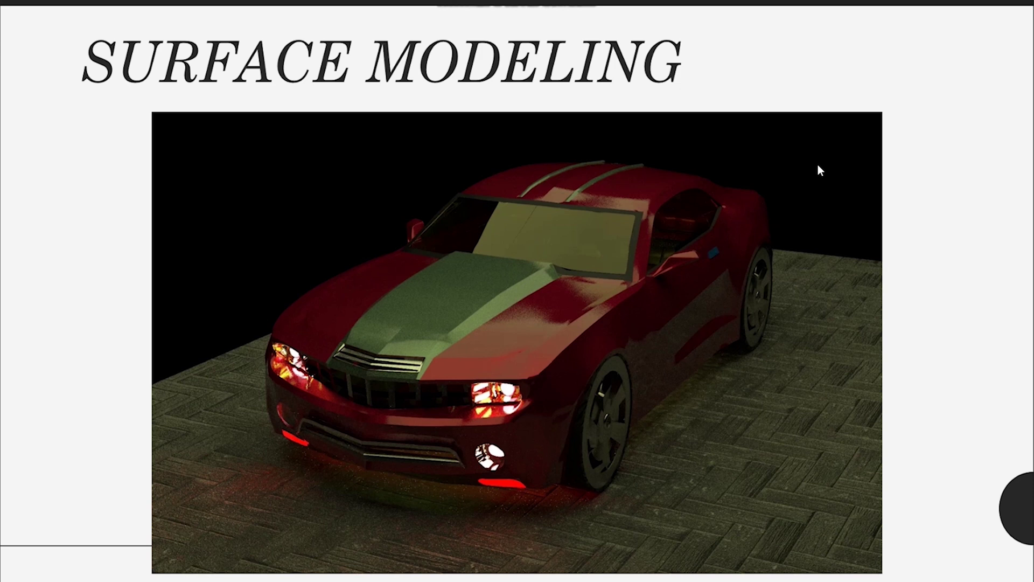
# - Advance the slideshow from the Surface Modeling car render slide to the next slide
pyautogui.press('Right')
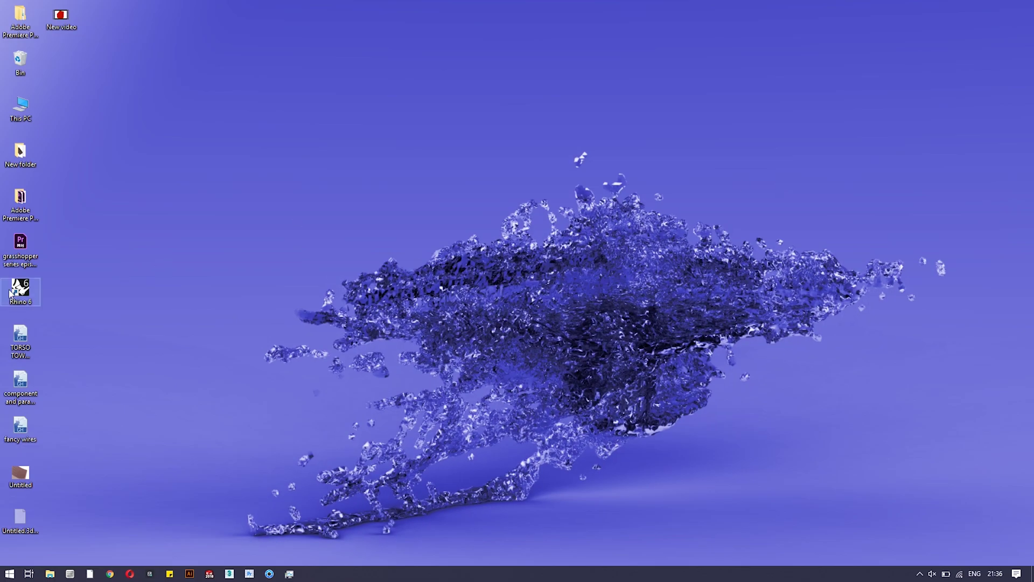
# - Launch Rhino 6 from its desktop shortcut to open an Untitled evaluation document
pyautogui.doubleClick(16, 289)
pyautogui.click(213, 269)
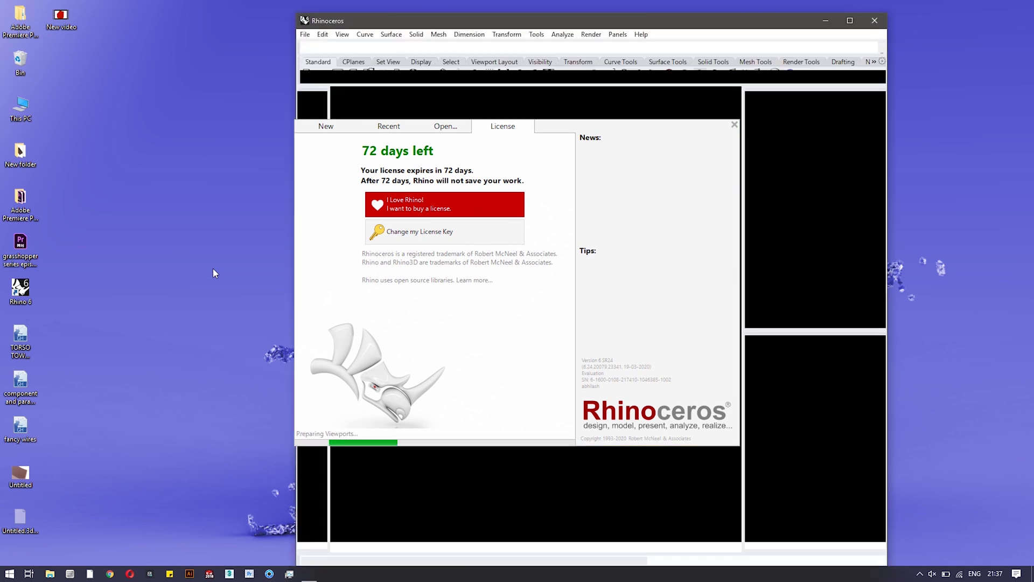
# - Dismiss the license start dialog and move the Rhino window to the right side of the screen
pyautogui.click(487, 39)
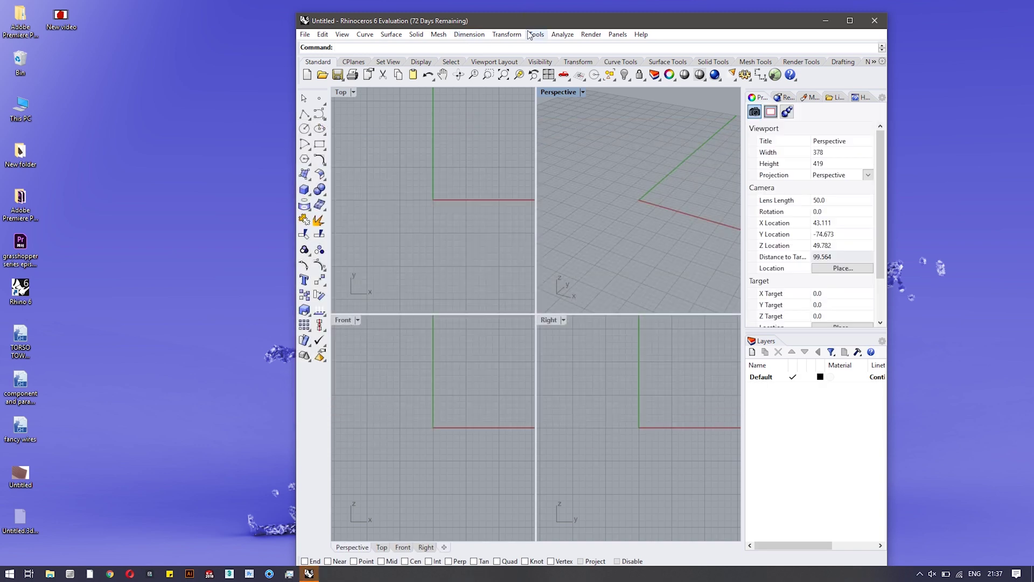
pyautogui.moveTo(529, 27); pyautogui.dragTo(672, 3)
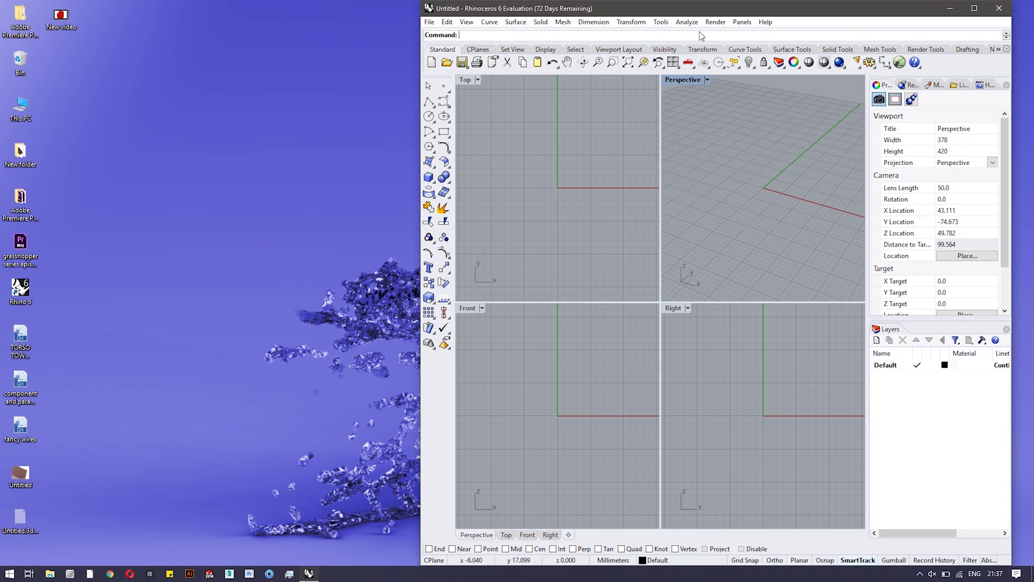
pyautogui.click(707, 80)
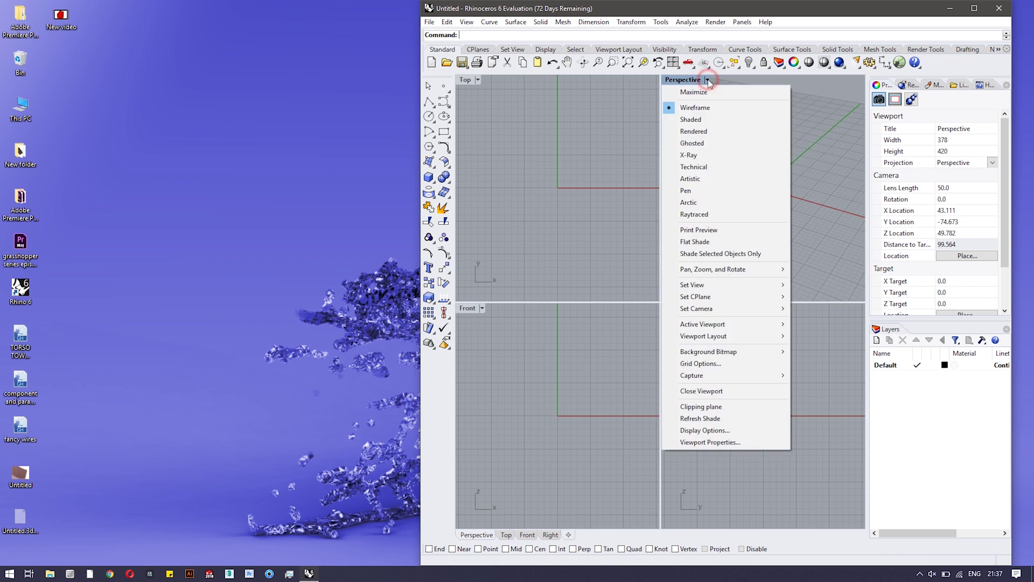
pyautogui.click(802, 5)
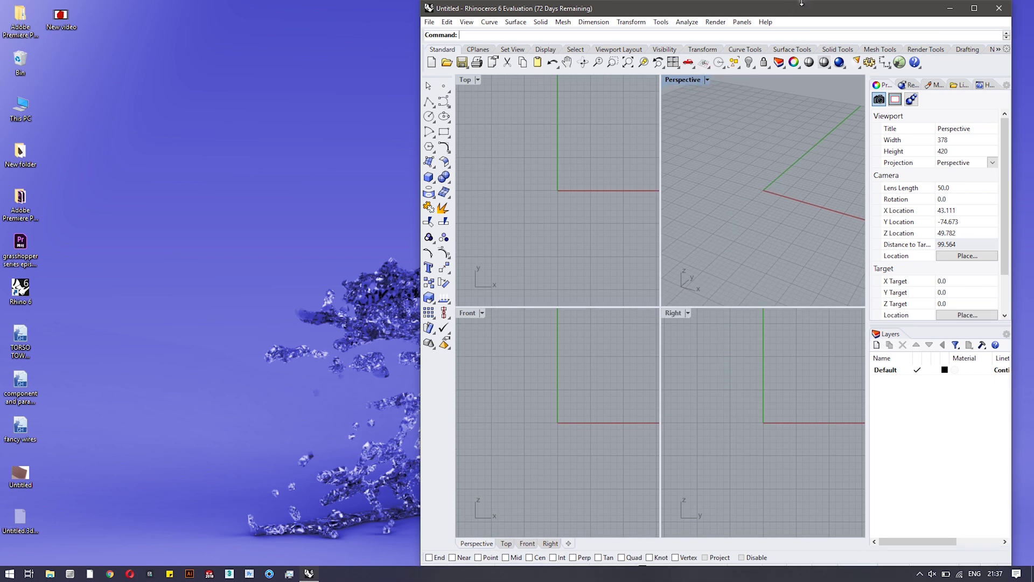
pyautogui.moveTo(804, 9); pyautogui.dragTo(816, 11)
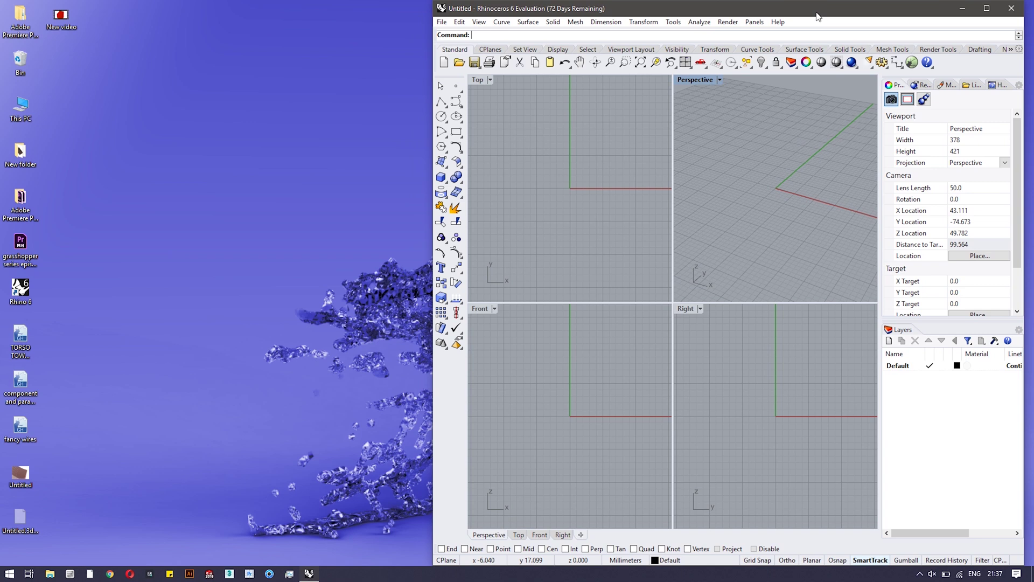
pyautogui.click(912, 63)
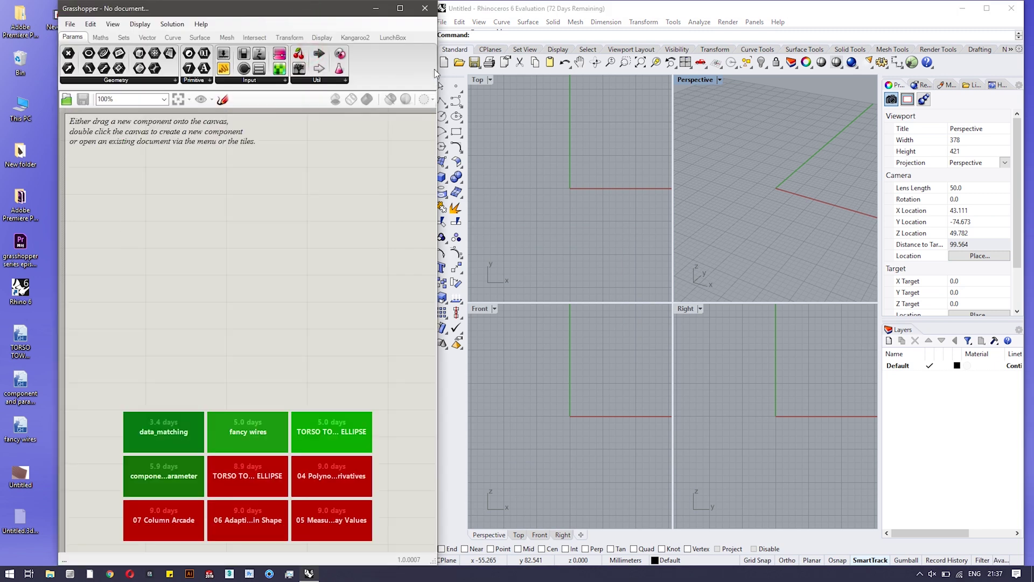
pyautogui.moveTo(438, 82); pyautogui.dragTo(528, 82)
pyautogui.click(295, 7)
pyautogui.moveTo(273, 16); pyautogui.dragTo(266, 11)
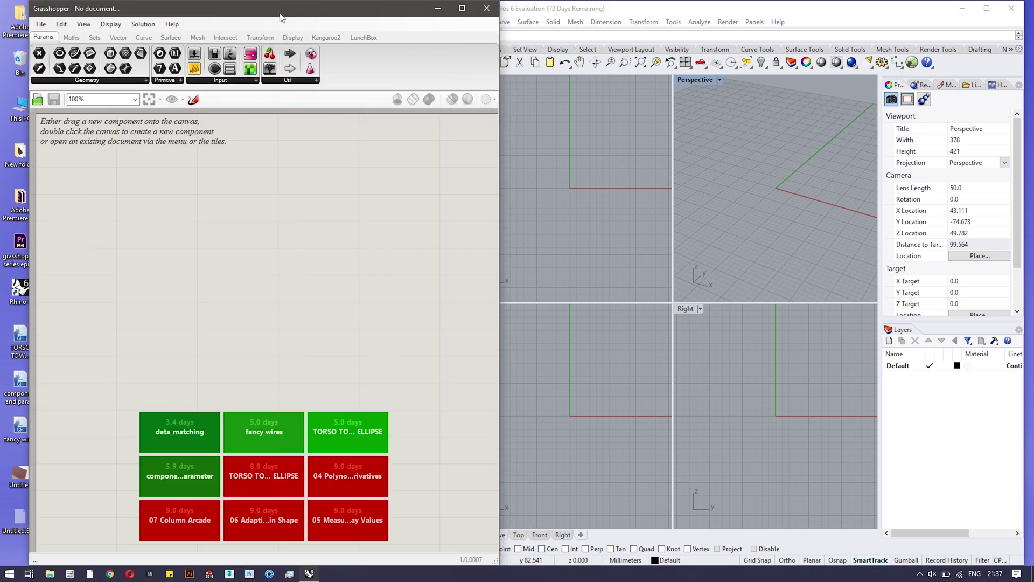
pyautogui.click(487, 9)
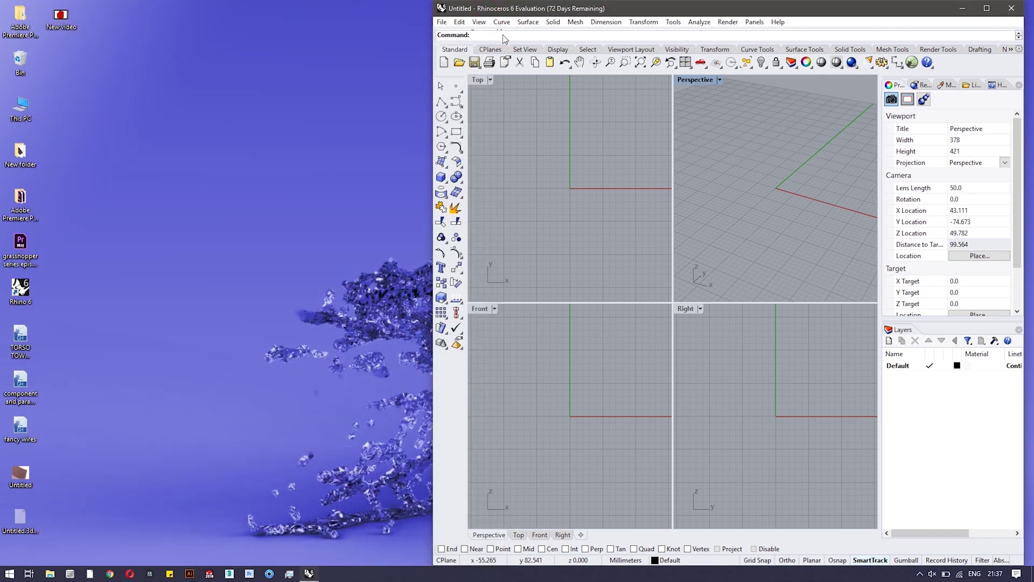
# - Relaunch Grasshopper with the Gras command and maximize its window to full screen
pyautogui.write('Grasshopper')
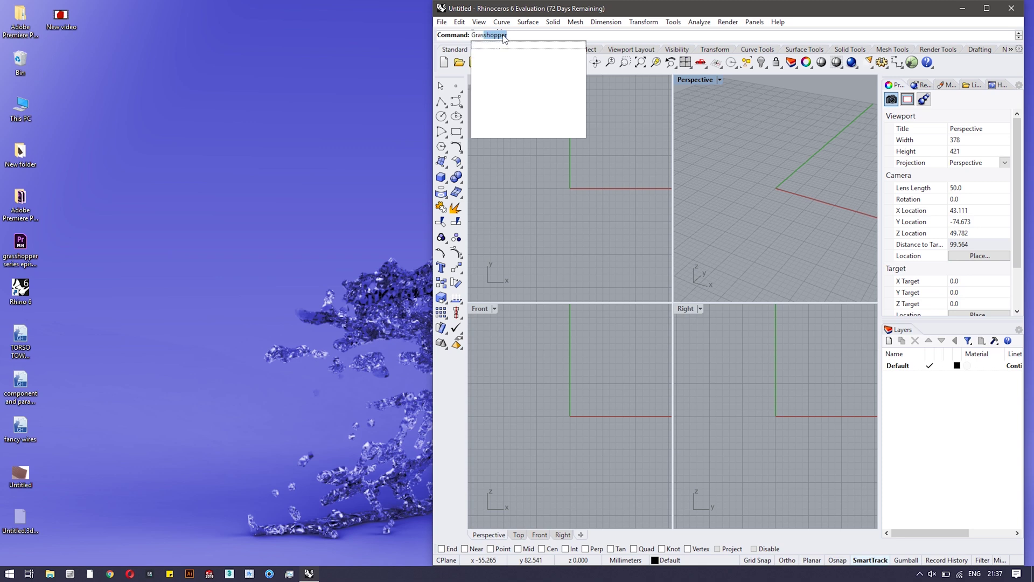
pyautogui.press('Return')
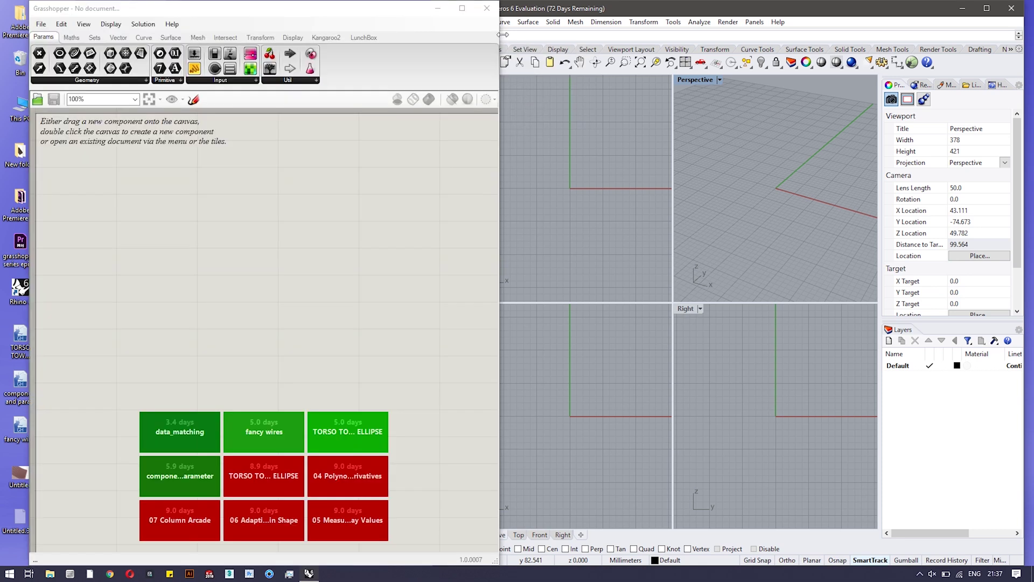
pyautogui.moveTo(503, 34); pyautogui.dragTo(563, 23)
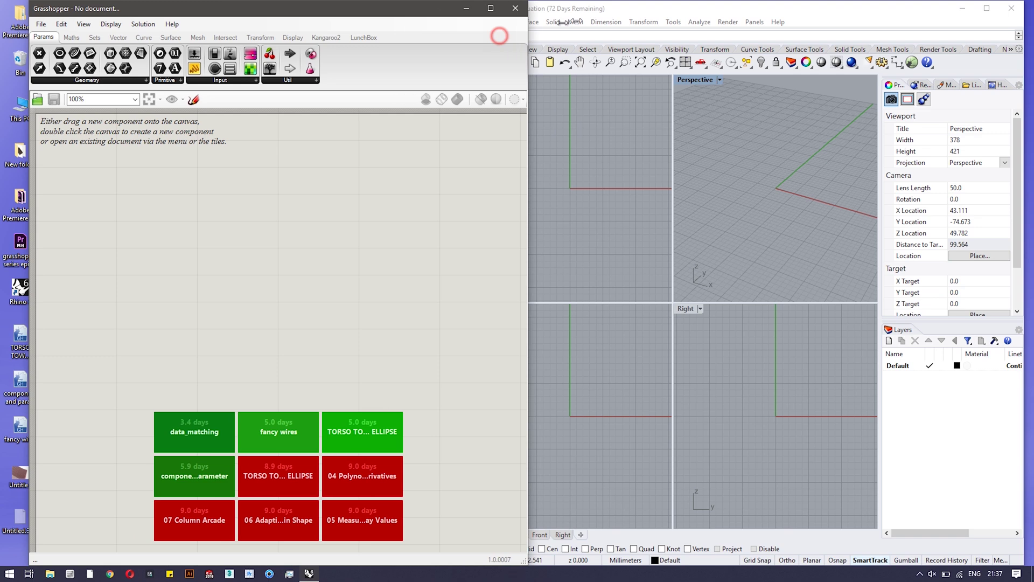
pyautogui.doubleClick(545, 9)
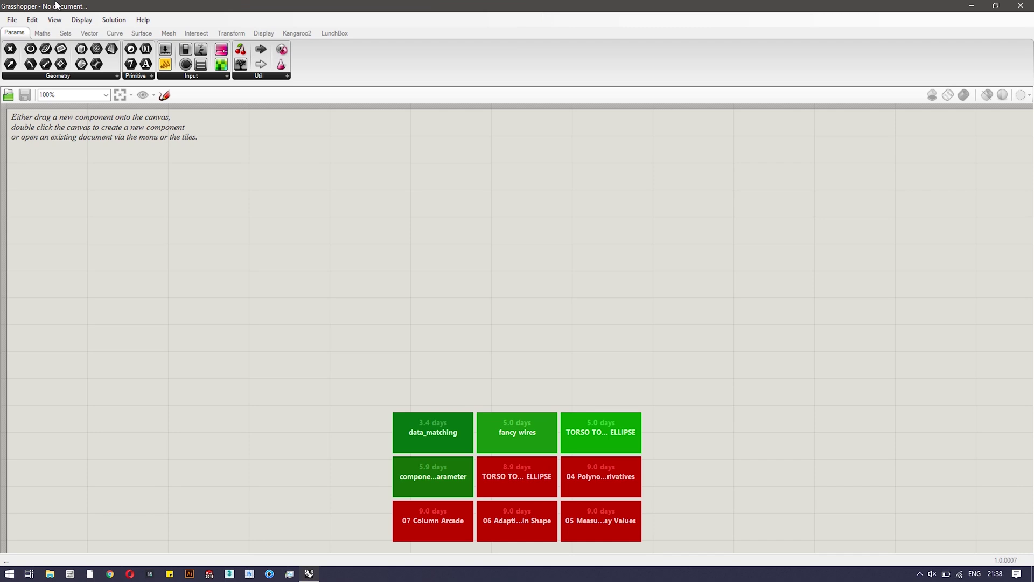
# - Browse the Maths, Sets and Params component tabs in Grasshopper
pyautogui.click(43, 33)
pyautogui.click(65, 34)
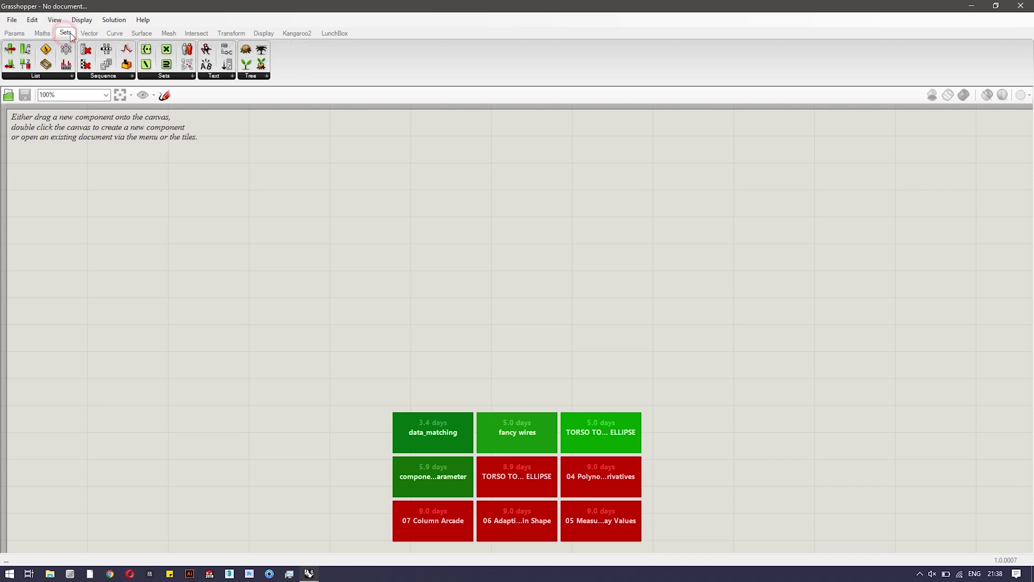
pyautogui.click(15, 33)
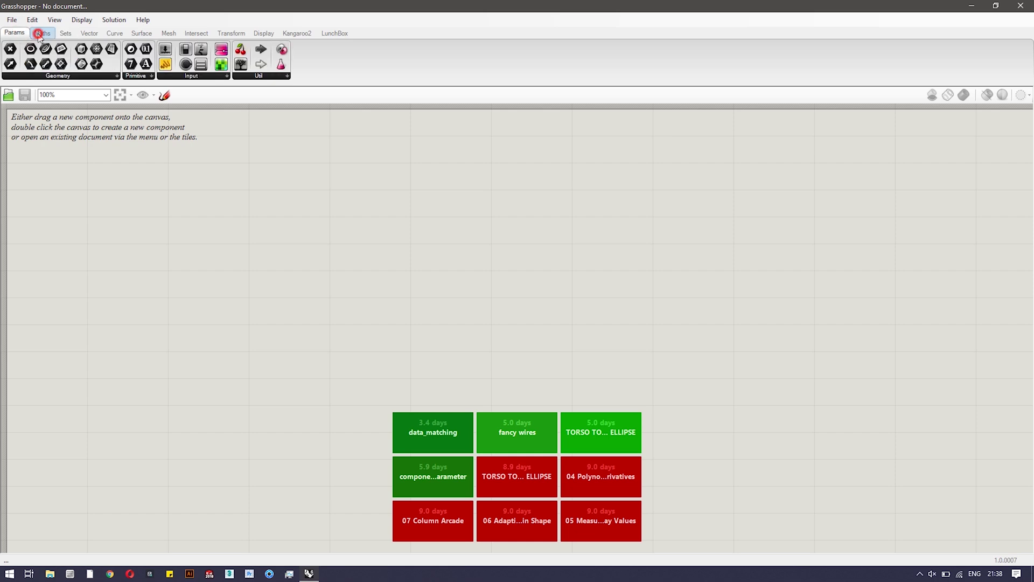
pyautogui.click(40, 34)
# - View the Vector, Curve and Surface components, then list all Params geometry components
pyautogui.click(88, 34)
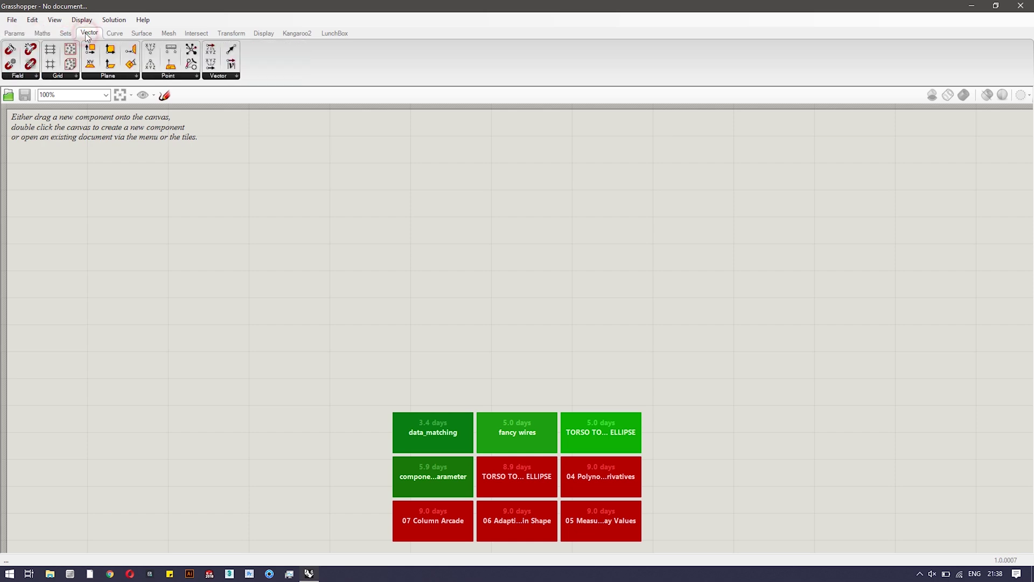
pyautogui.click(114, 33)
pyautogui.click(136, 34)
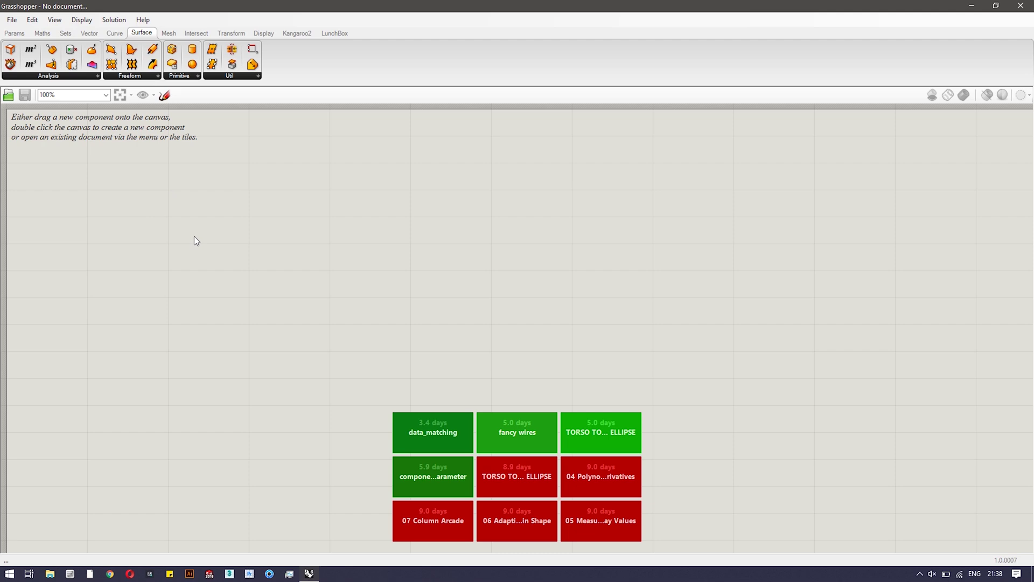
pyautogui.click(13, 32)
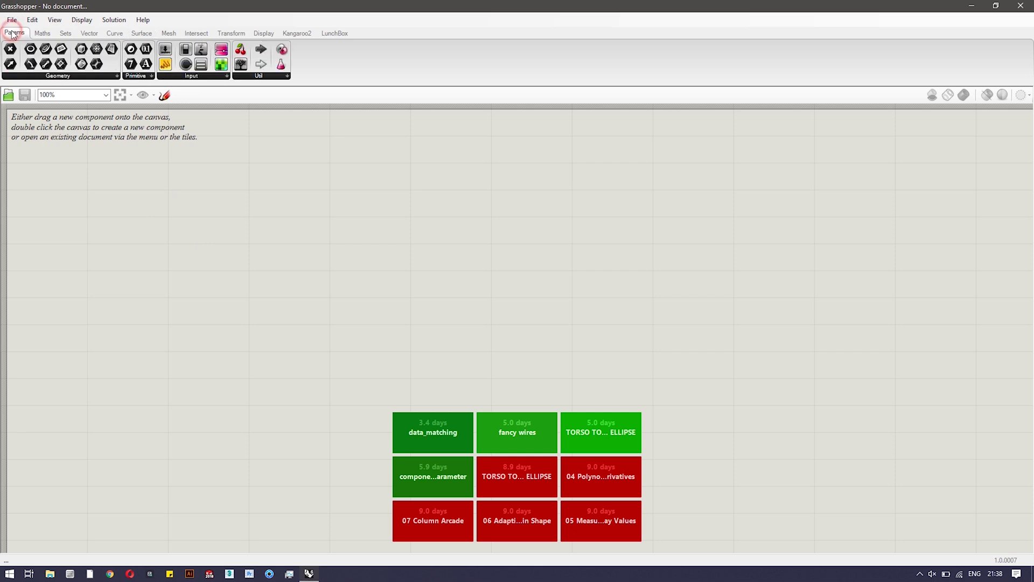
pyautogui.click(60, 76)
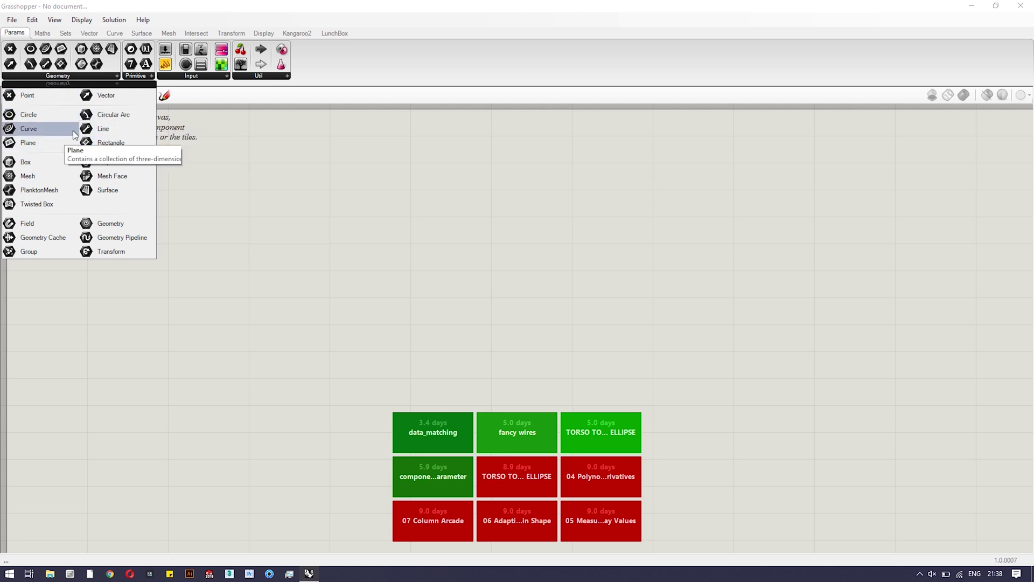
# - List the Params primitive components, then view the Maths, Sets and Vector tabs
pyautogui.click(136, 79)
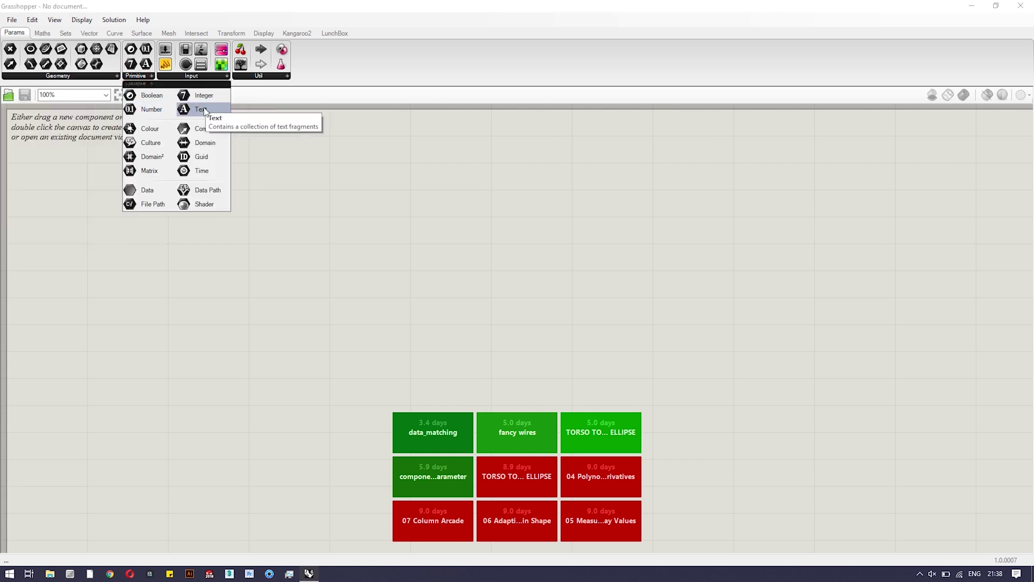
pyautogui.click(43, 33)
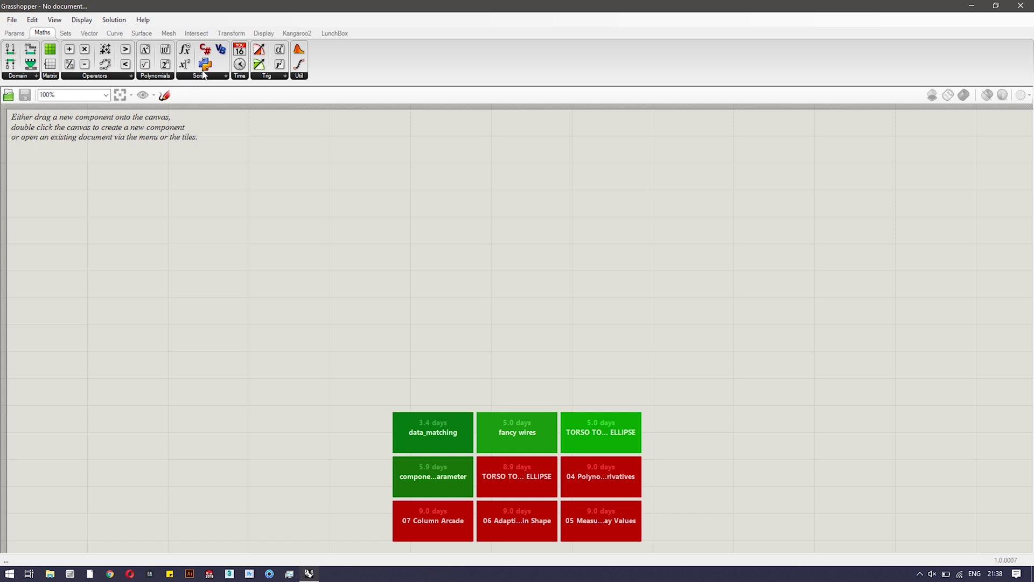
pyautogui.click(67, 34)
pyautogui.click(89, 34)
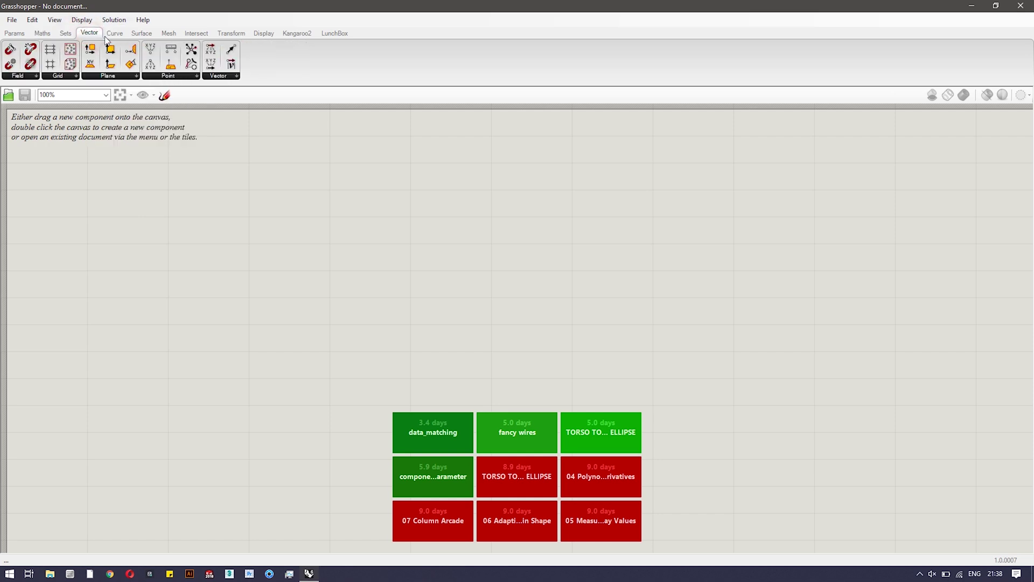
# - View the Mesh primitive components, the Surface tab, and finally the Kangaroo2 plugin tab
pyautogui.click(168, 34)
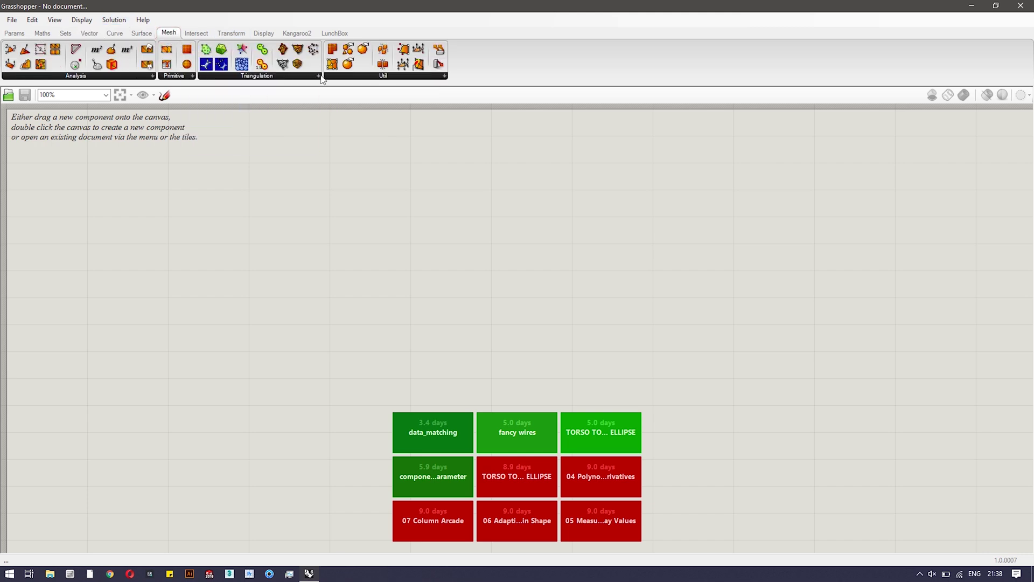
pyautogui.click(175, 76)
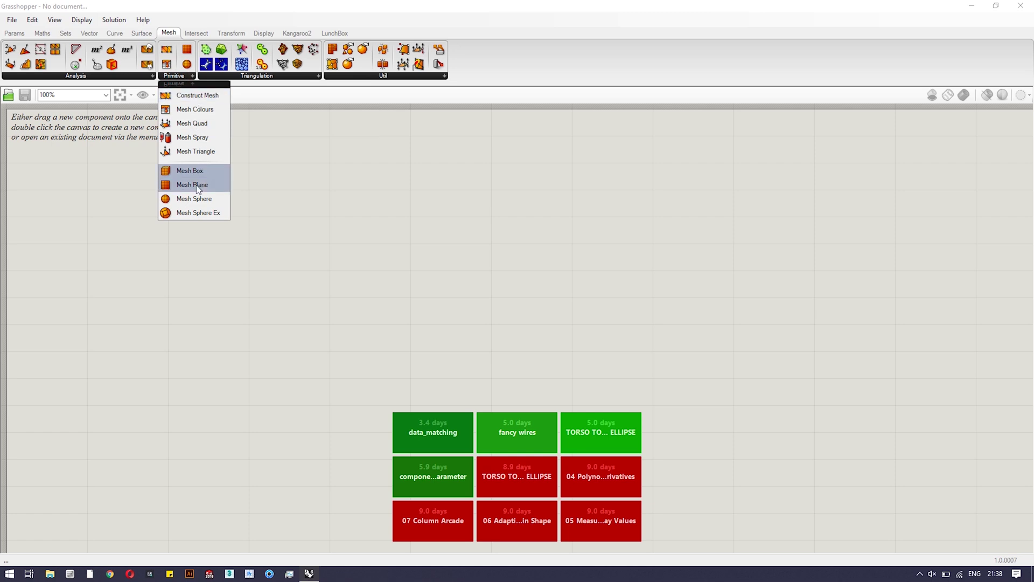
pyautogui.click(143, 35)
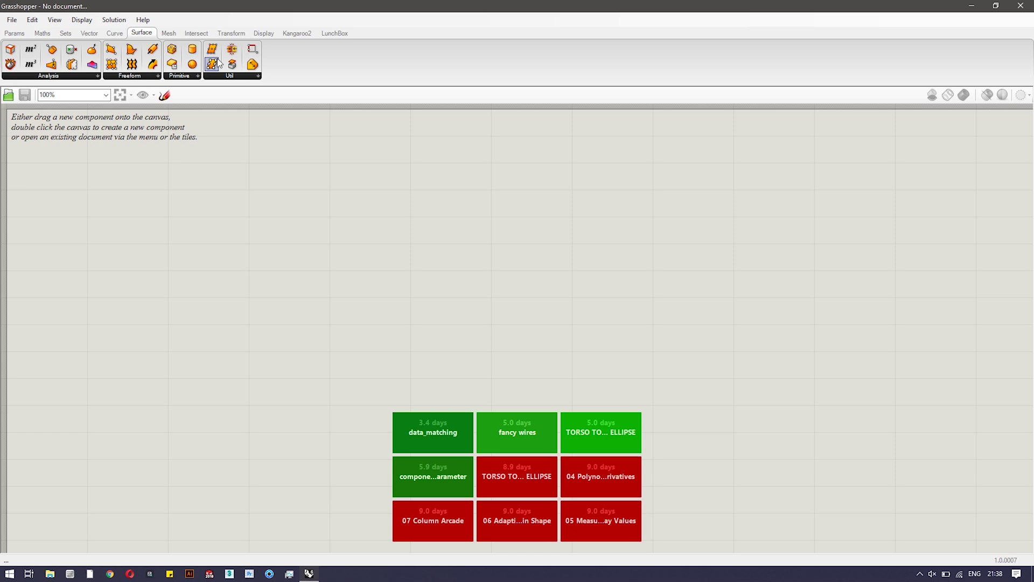
pyautogui.click(288, 35)
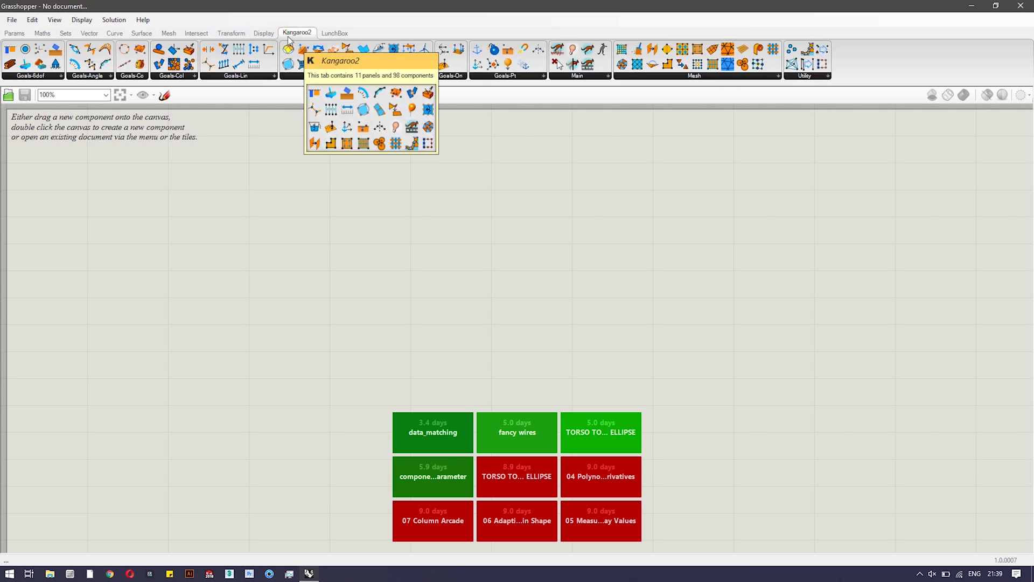
# - Show the LunchBox plugin tab and list its Machine Learning components
pyautogui.moveTo(423, 6)
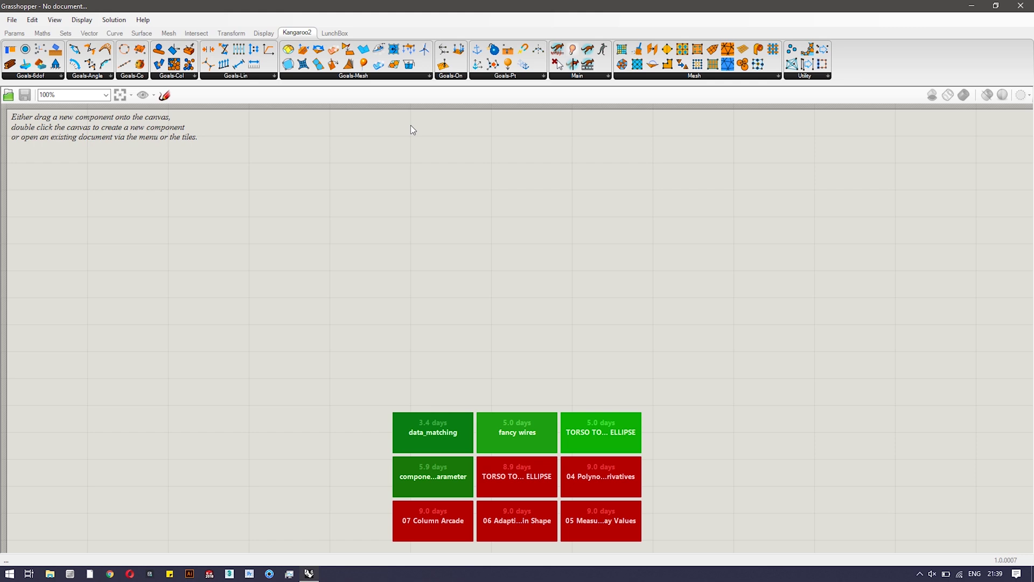
pyautogui.click(338, 33)
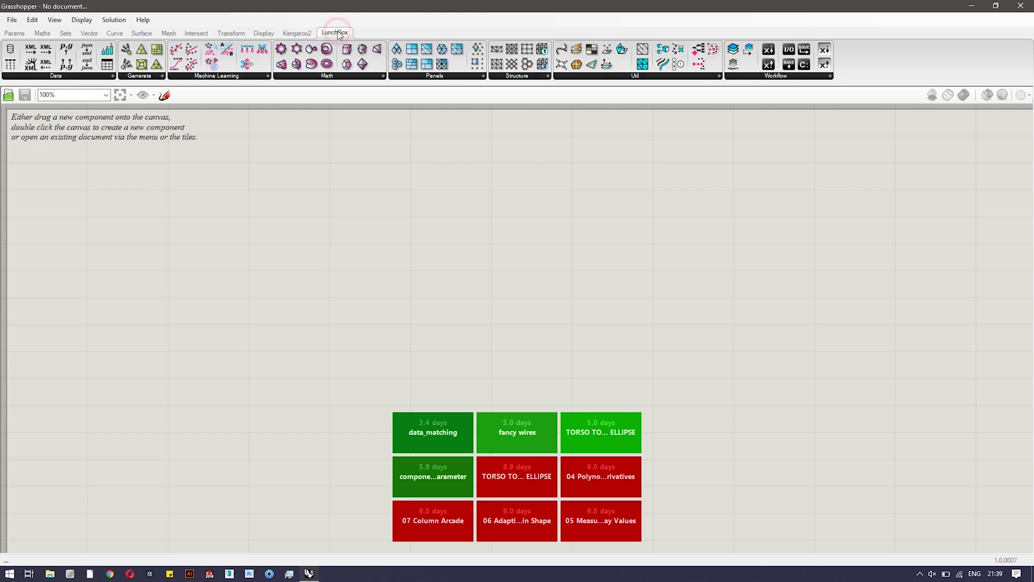
pyautogui.click(215, 76)
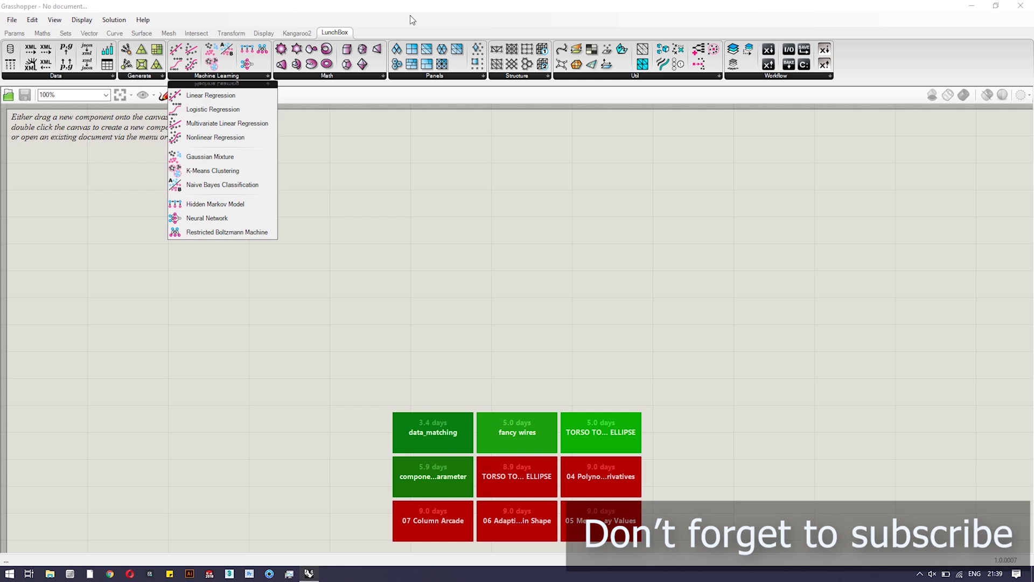
# - View the Display and Transform components, then restore down Grasshopper to reveal Rhino
pyautogui.click(255, 34)
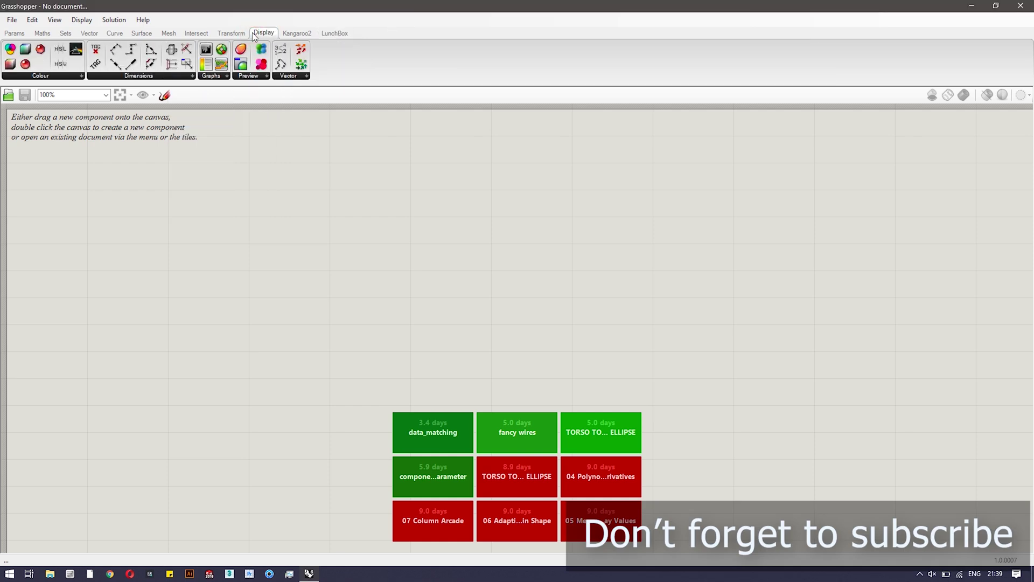
pyautogui.click(221, 35)
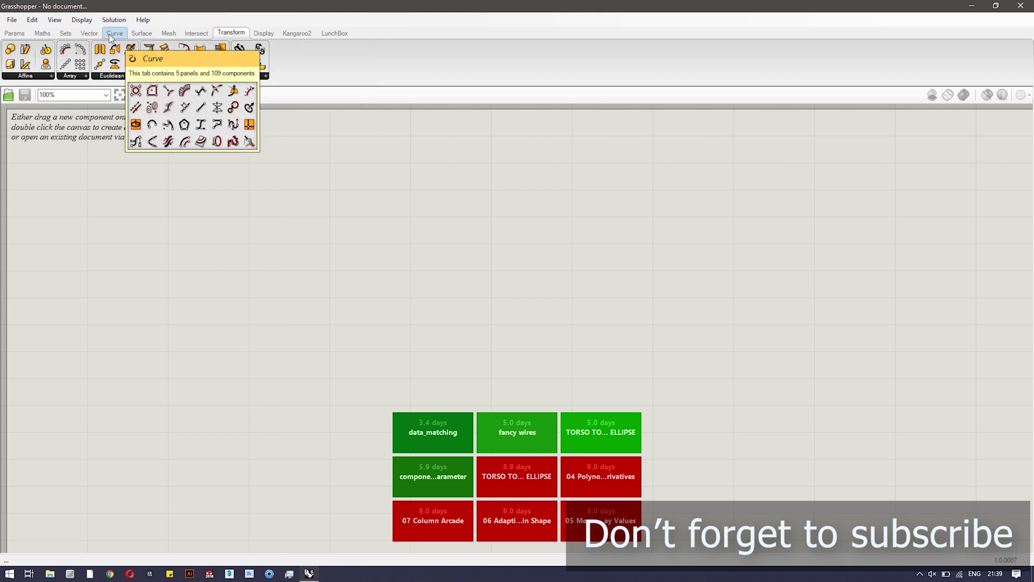
pyautogui.click(996, 6)
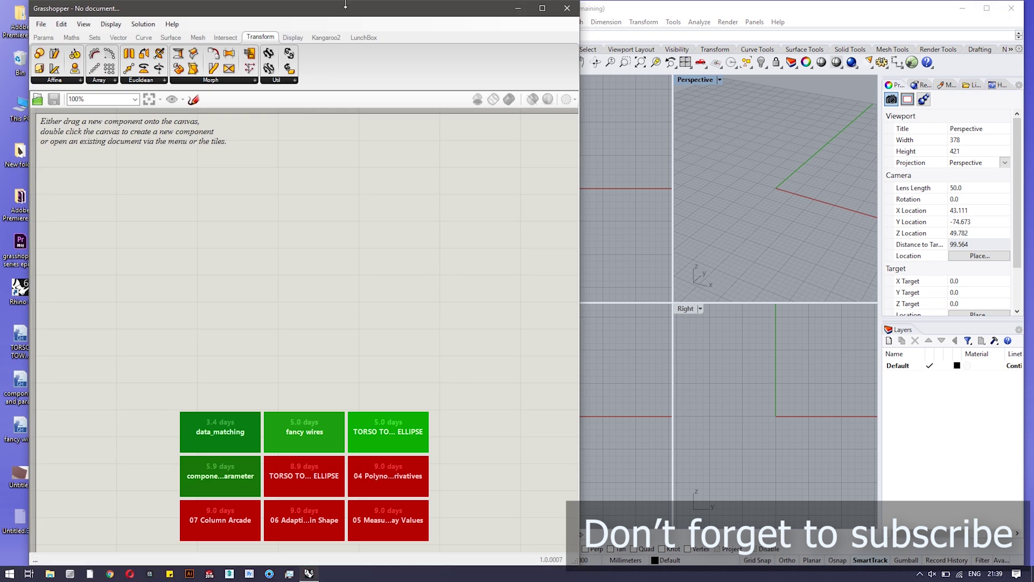